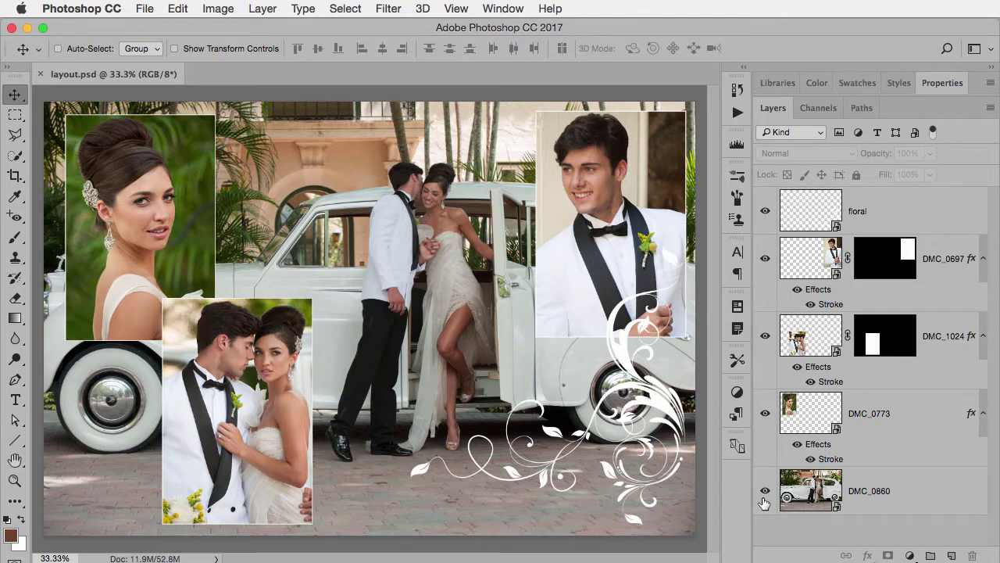
Step: Hide the DMC_0860 car photo, select the floral layer, and stamp a merged copy of visible layers
{"action": "left_click", "coordinate": [766, 493]}
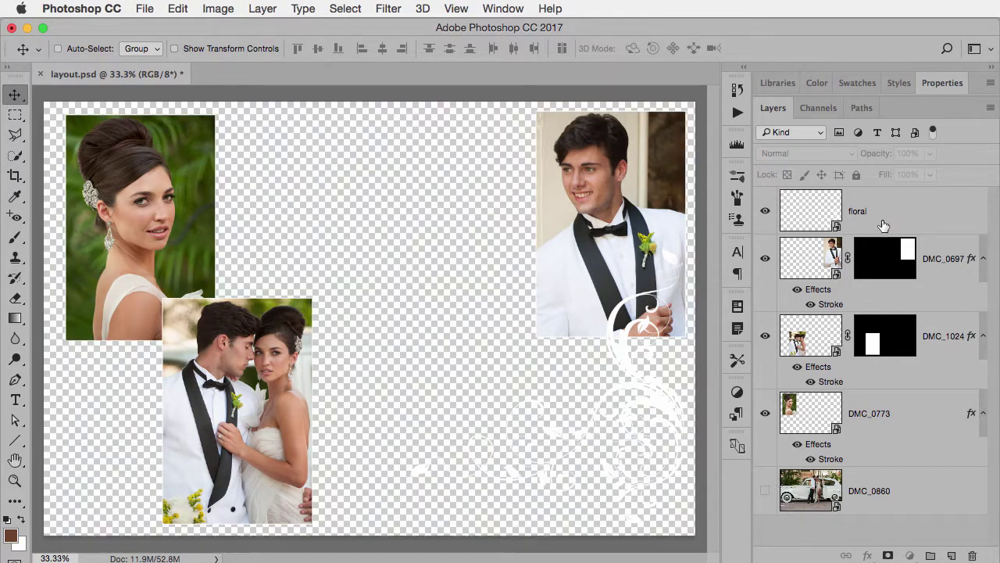
{"action": "left_click", "coordinate": [879, 227]}
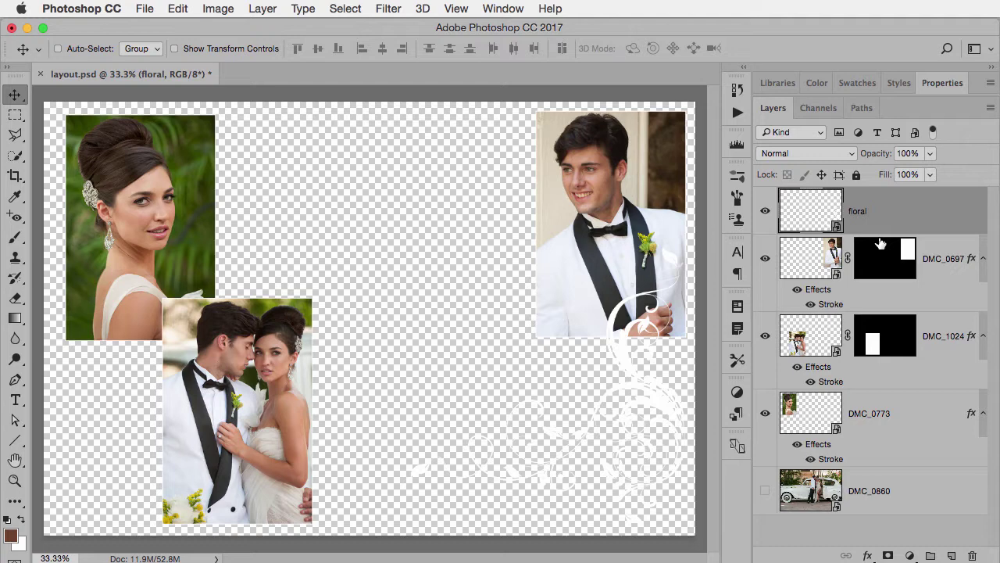
{"action": "left_click_drag", "start_coordinate": [881, 244], "coordinate": [881, 233]}
{"action": "key", "text": "super+alt+shift+e"}
Step: Show the DMC_0860 car photo again and type 'John & Janet' near the collage bottom
{"action": "left_click", "coordinate": [765, 490]}
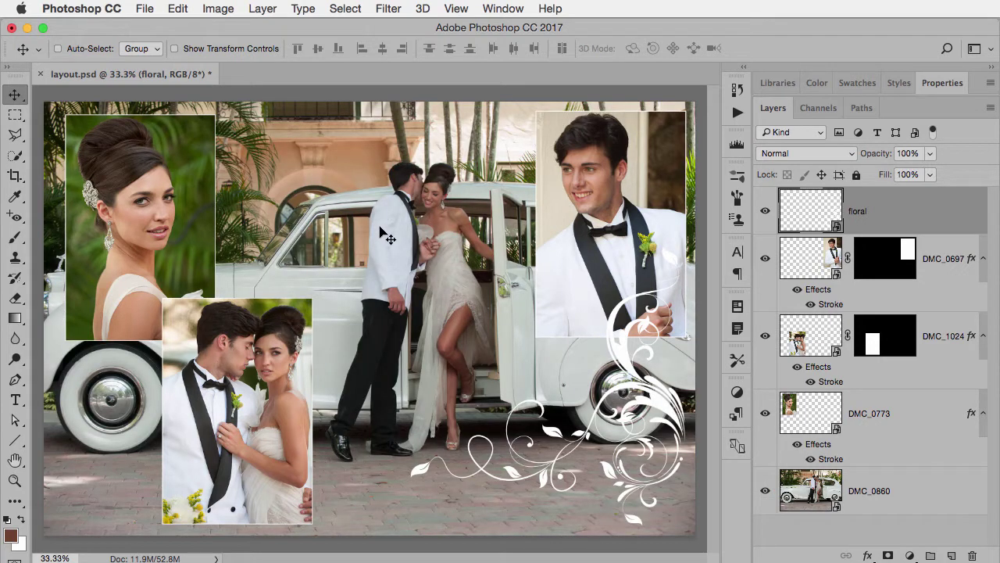
{"action": "key", "text": "t"}
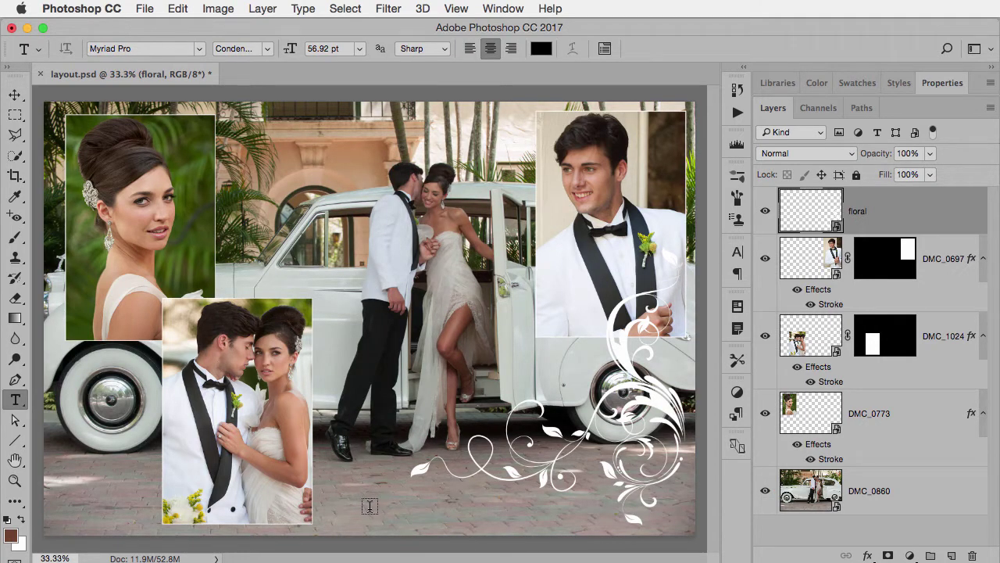
{"action": "left_click", "coordinate": [352, 507]}
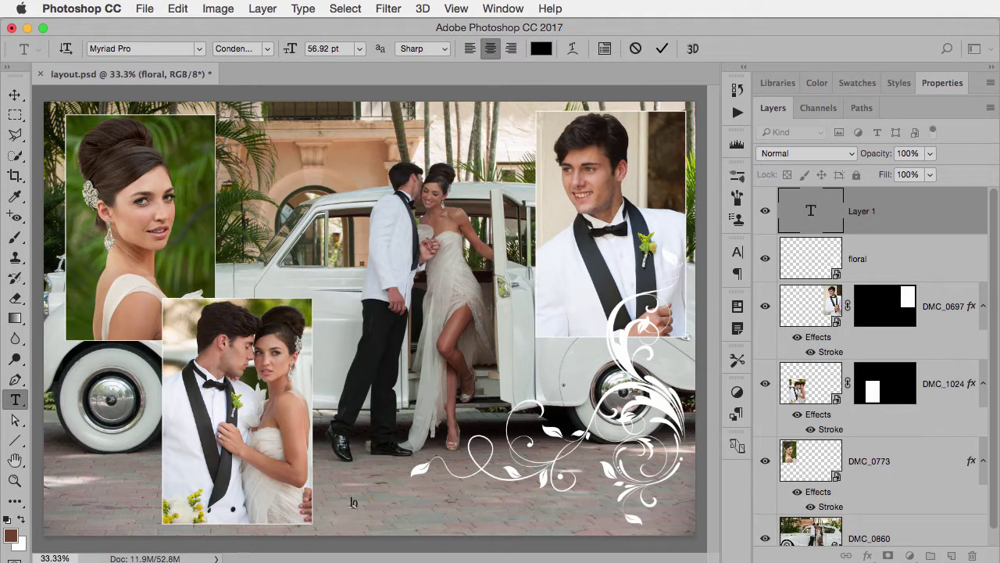
{"action": "type", "text": "John & Janet"}
{"action": "left_click_drag", "start_coordinate": [335, 504], "coordinate": [342, 505]}
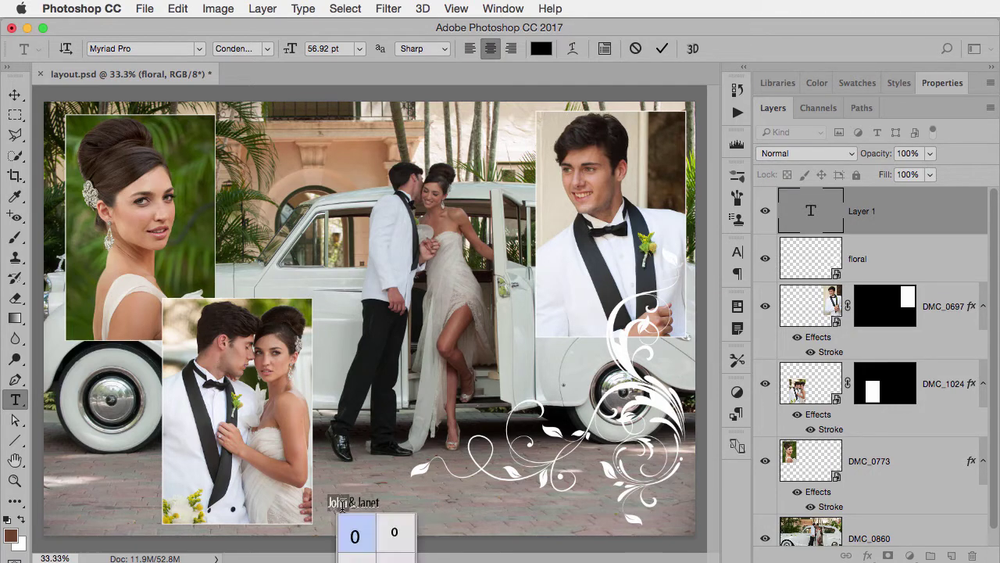
{"action": "left_click", "coordinate": [342, 504]}
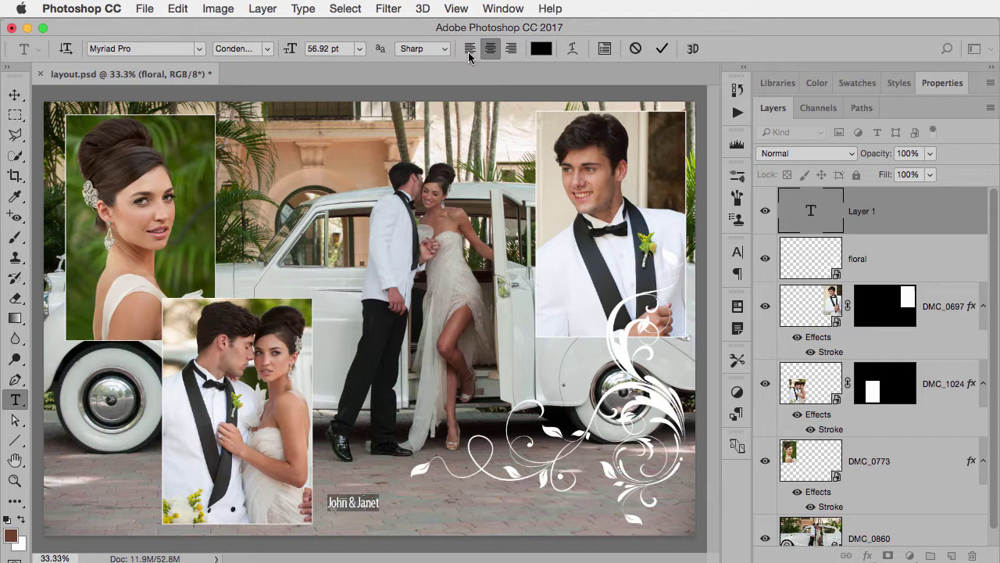
Step: Left-align the title in Lush at about 308 pt, commit it, and nudge it up-left
{"action": "left_click", "coordinate": [469, 48]}
{"action": "left_click", "coordinate": [200, 50]}
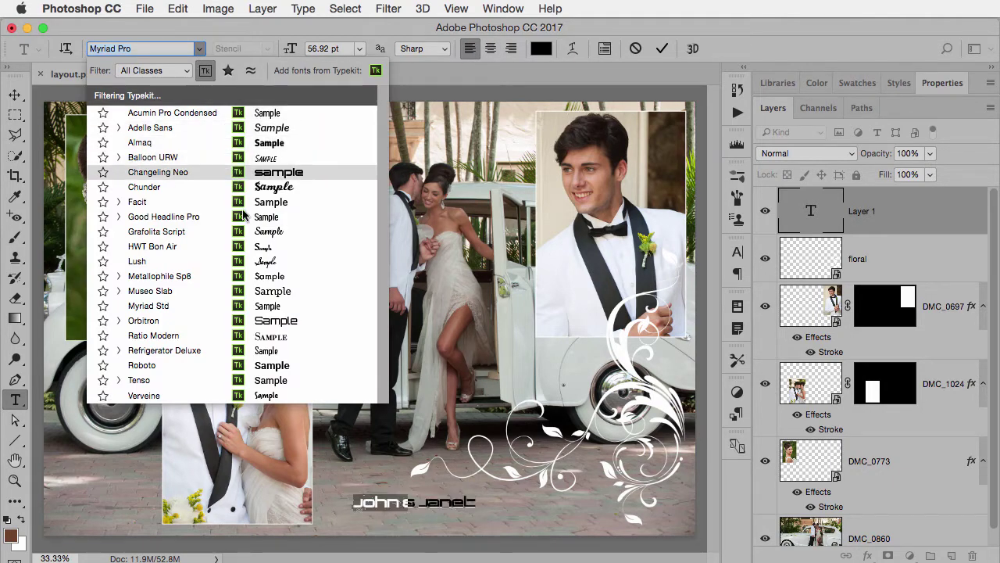
{"action": "left_click", "coordinate": [259, 261]}
{"action": "left_click_drag", "start_coordinate": [291, 50], "coordinate": [487, 62]}
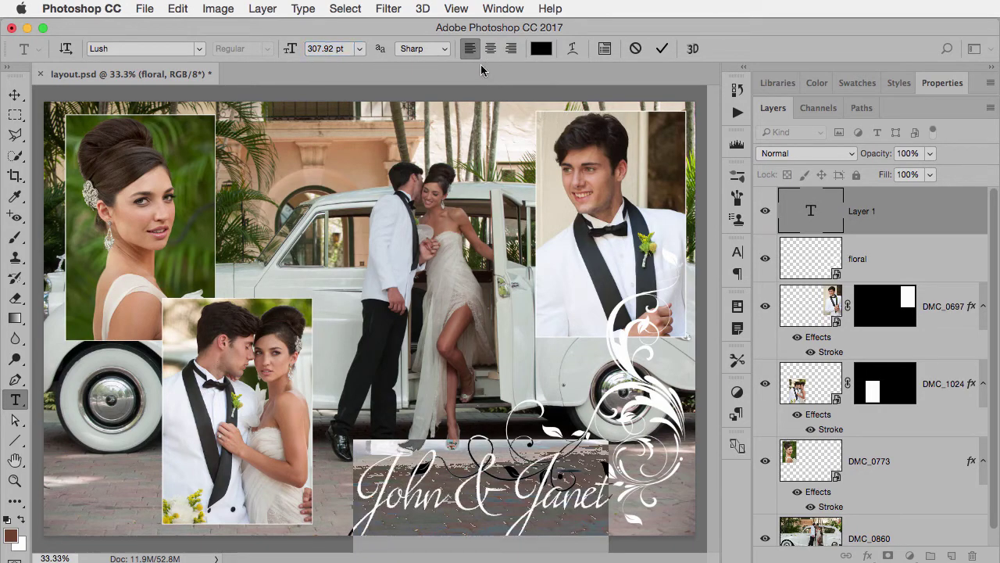
{"action": "key", "text": "super+Return"}
{"action": "key", "text": "v"}
{"action": "left_click_drag", "start_coordinate": [586, 406], "coordinate": [567, 387]}
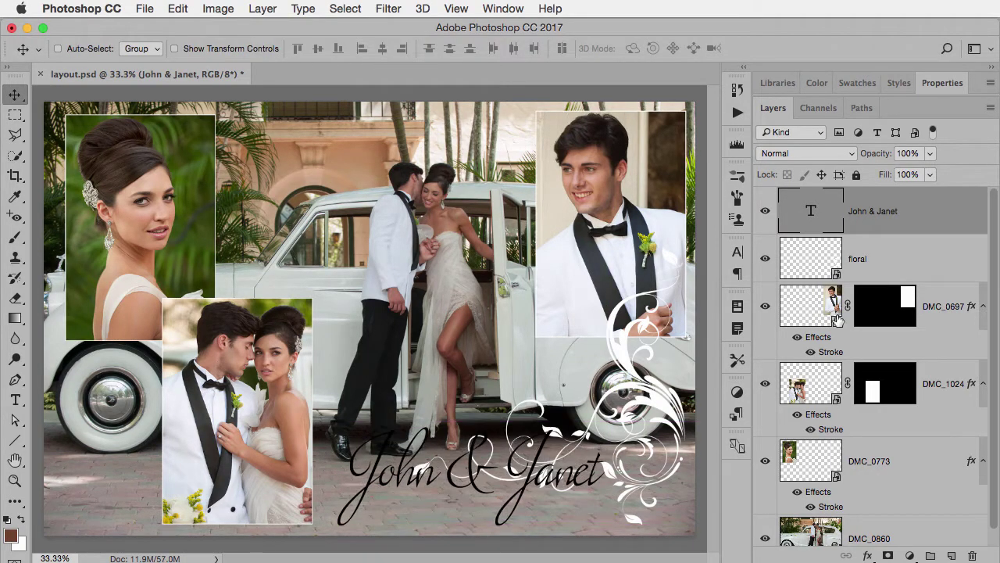
Step: Enlarge, flip and place the floral ornament over the lower-left photo, then shift the title right
{"action": "left_click", "coordinate": [867, 268]}
{"action": "left_click_drag", "start_coordinate": [678, 474], "coordinate": [266, 488]}
{"action": "key", "text": "super+t"}
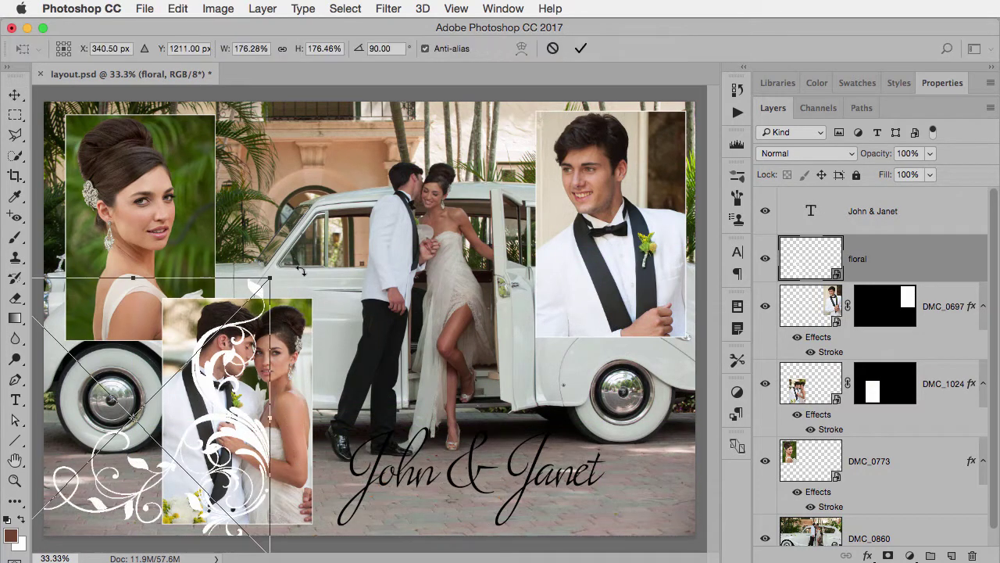
{"action": "left_click_drag", "start_coordinate": [298, 261], "coordinate": [274, 545]}
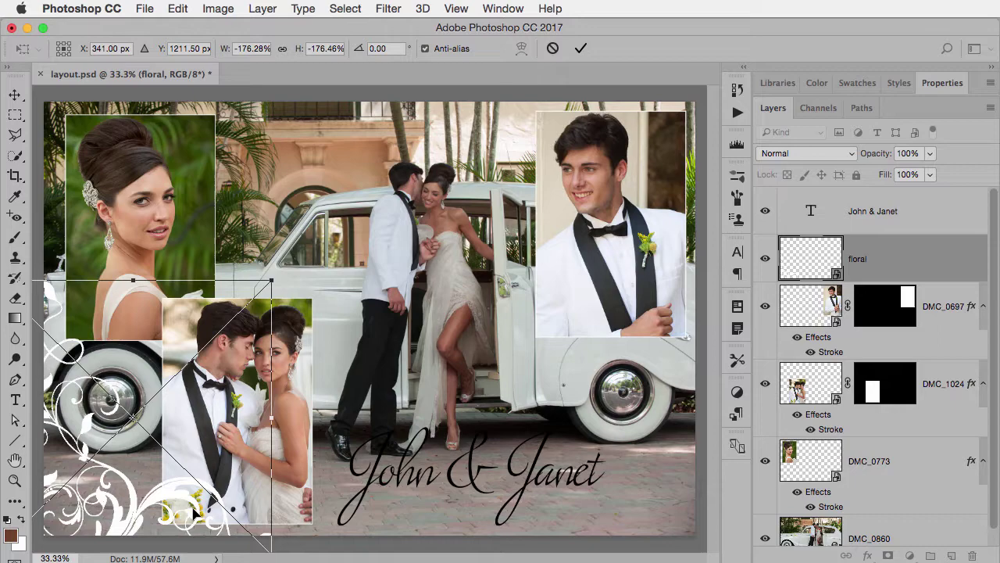
{"action": "left_click_drag", "start_coordinate": [191, 515], "coordinate": [227, 484]}
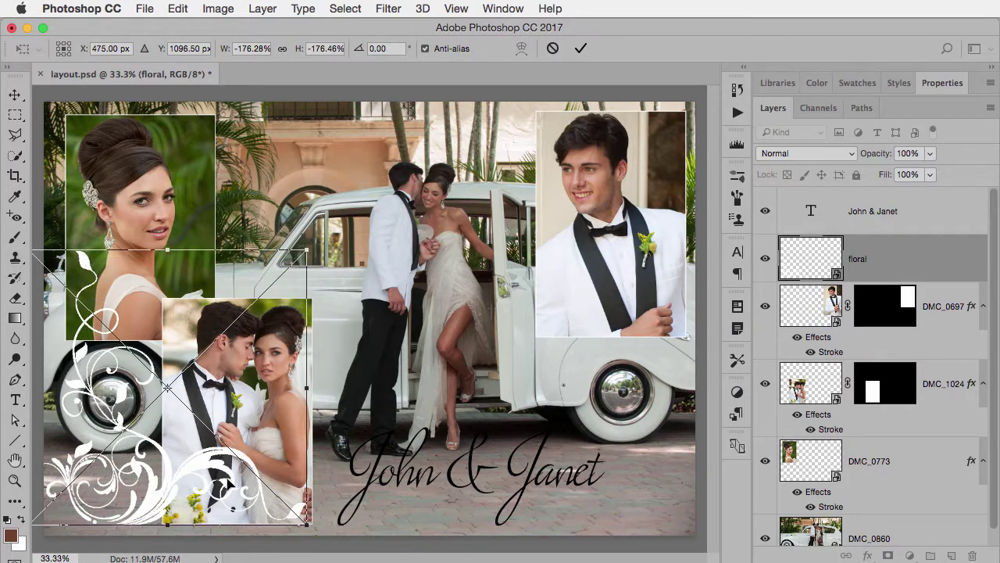
{"action": "key", "text": "Return"}
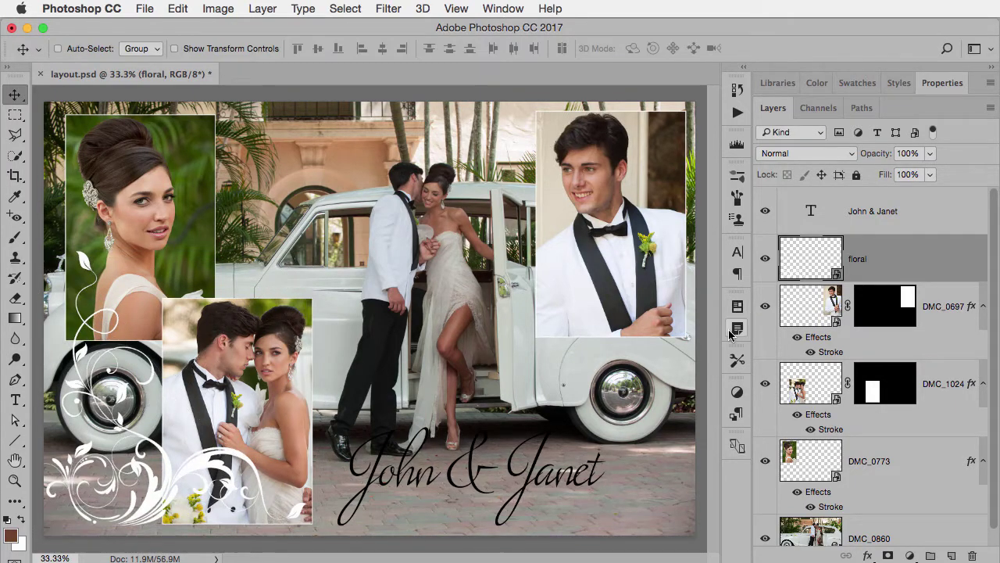
{"action": "left_click", "coordinate": [922, 223]}
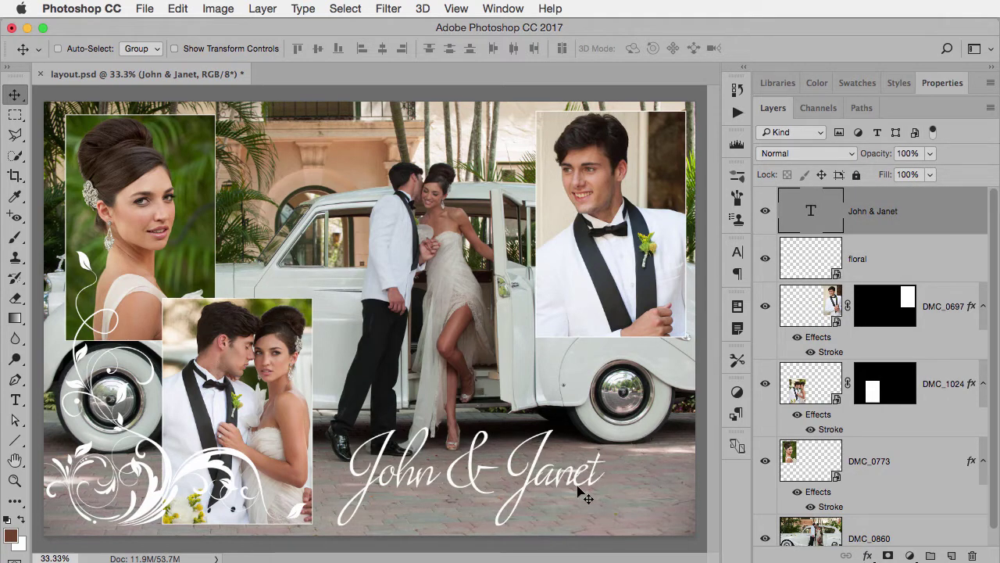
{"action": "left_click_drag", "start_coordinate": [578, 486], "coordinate": [619, 474]}
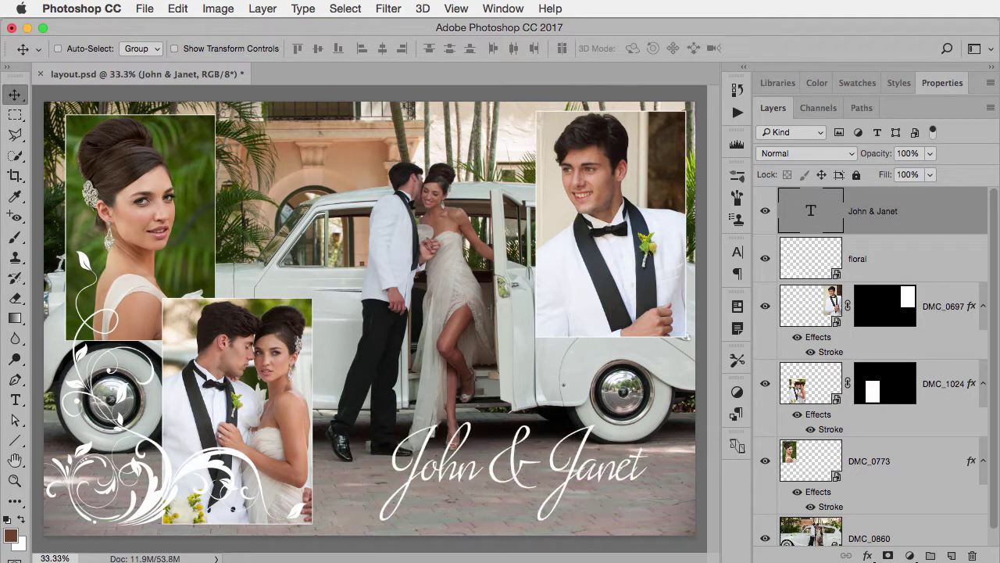
Step: Hide DMC_0860, stamp visible layers into a new Layer 1 with Cmd+Opt+Shift+E, then show DMC_0860
{"action": "left_click", "coordinate": [765, 538]}
{"action": "key", "text": "super"}
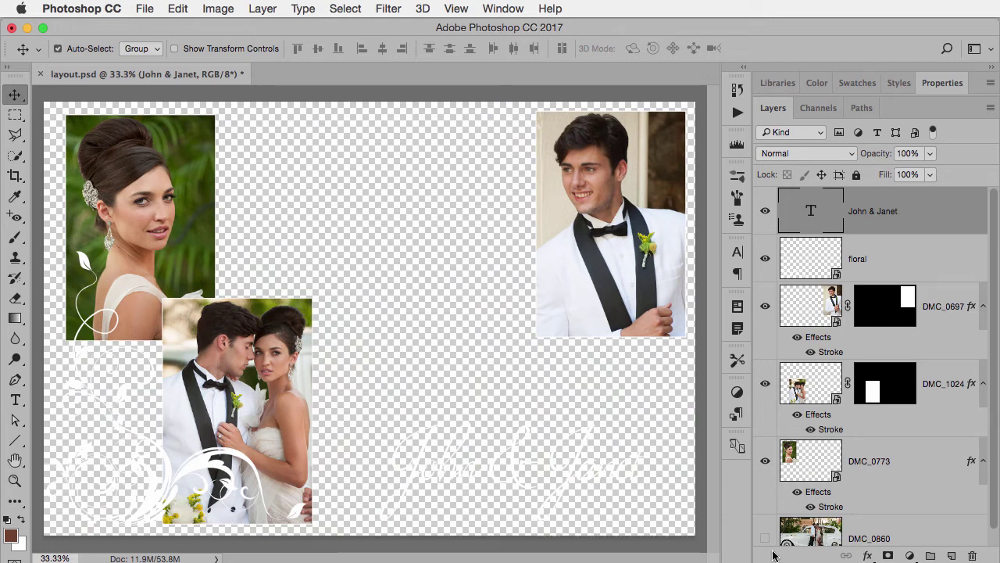
{"action": "key", "text": "super+alt+shift+e"}
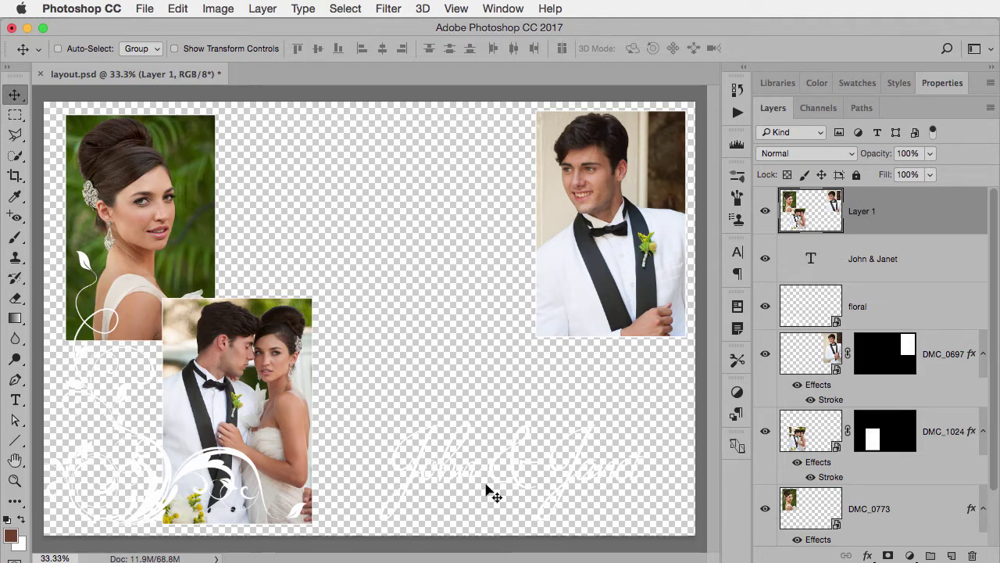
{"action": "scroll", "coordinate": [996, 455], "scroll_direction": "down", "scroll_amount": 2}
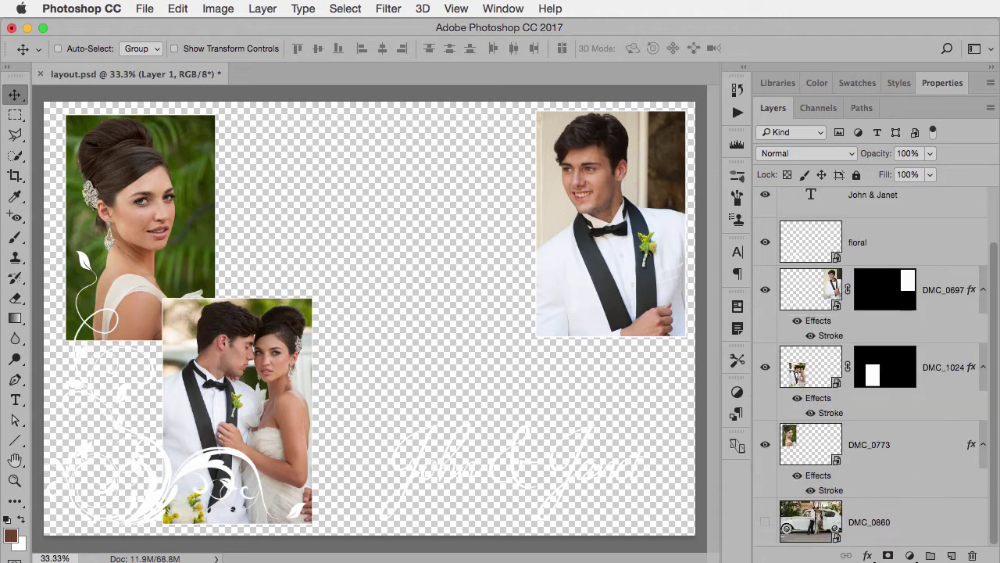
{"action": "left_click", "coordinate": [771, 522]}
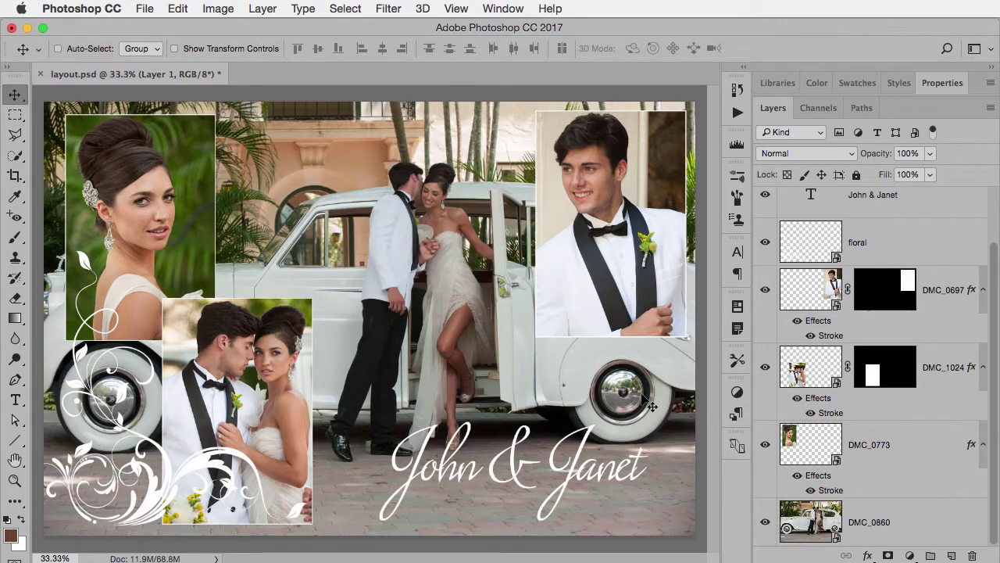
{"action": "scroll", "coordinate": [996, 277], "scroll_direction": "up", "scroll_amount": 2}
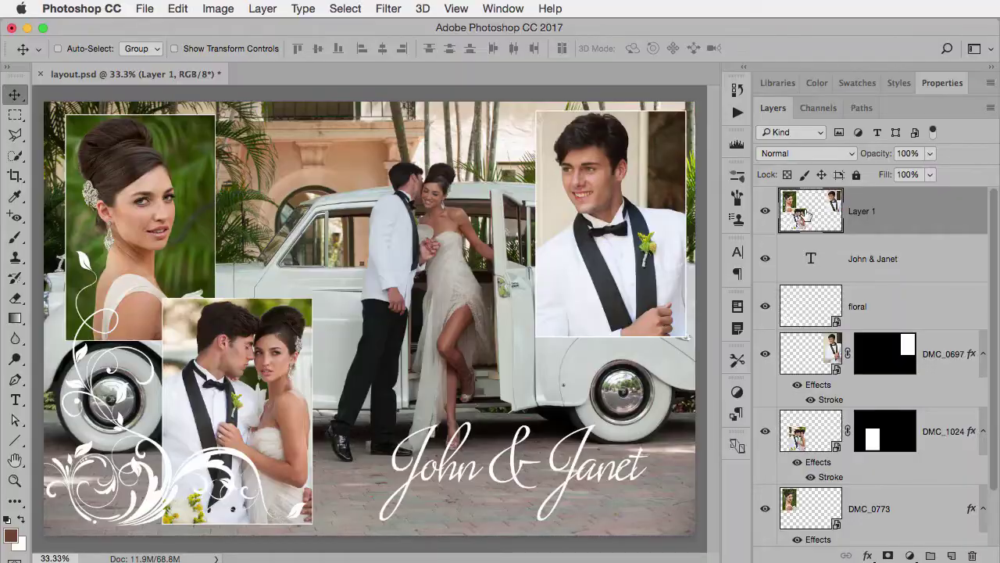
Step: Delete Layer 1 and convert the title-through-DMC_0773 layers into one smart object
{"action": "key", "text": "Delete"}
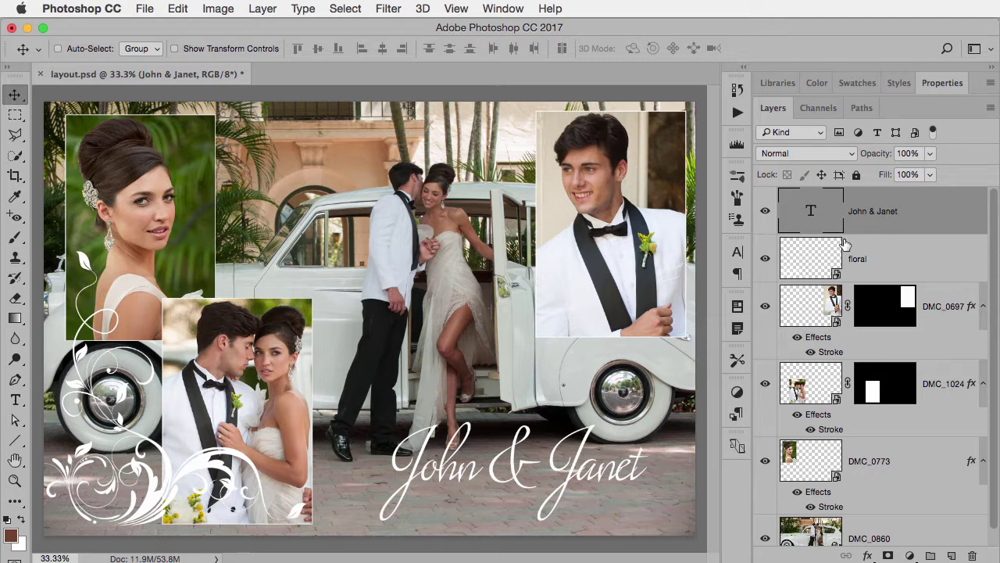
{"action": "scroll", "coordinate": [994, 387], "scroll_direction": "down", "scroll_amount": 1}
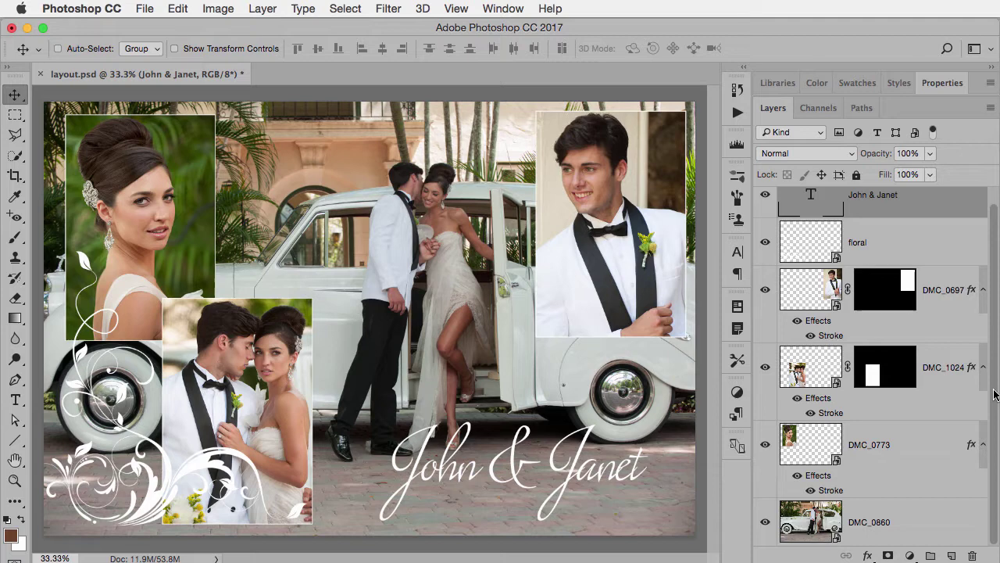
{"action": "scroll", "coordinate": [994, 395], "scroll_direction": "up", "scroll_amount": 1}
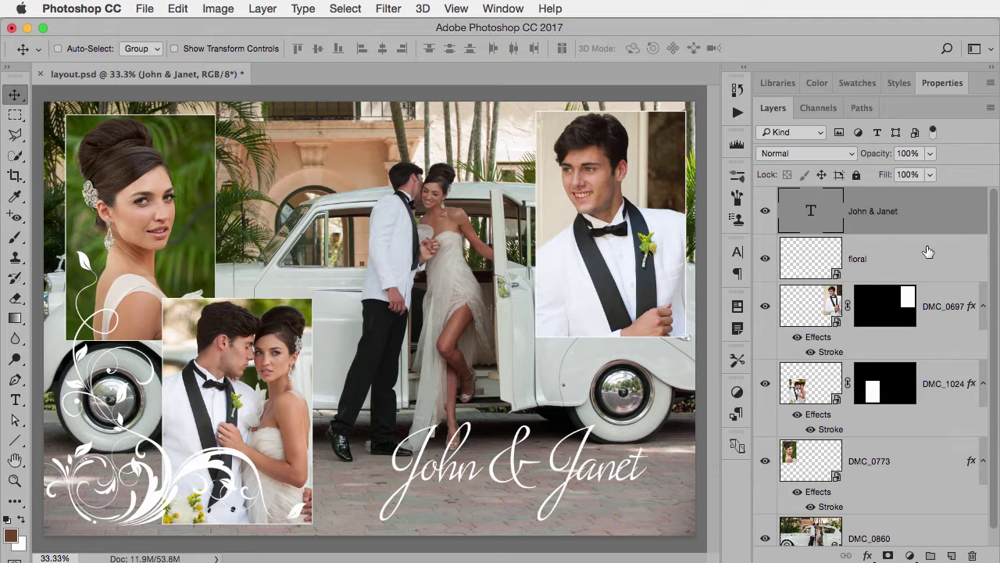
{"action": "left_click", "coordinate": [893, 469], "text": "shift"}
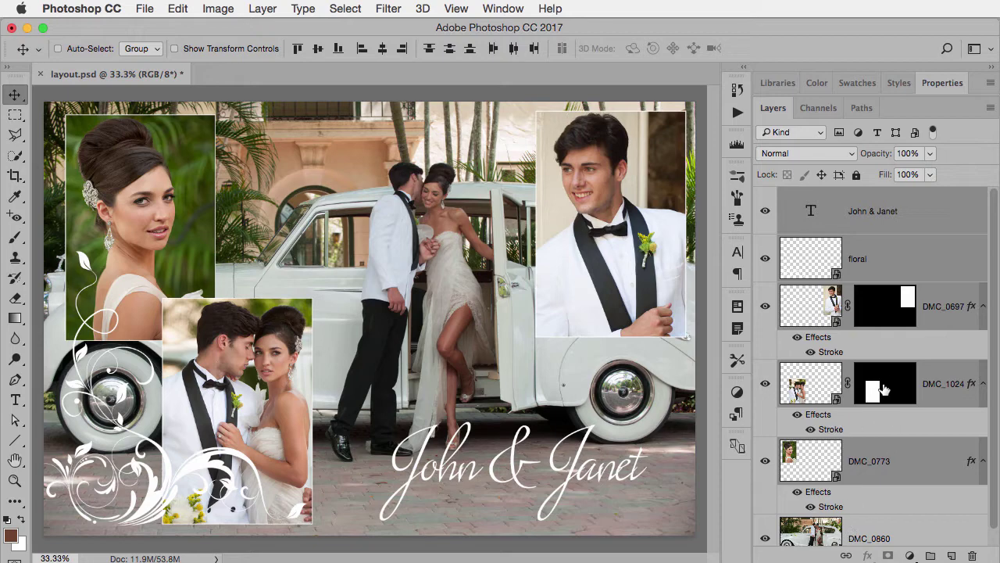
{"action": "right_click", "coordinate": [886, 256]}
{"action": "left_click", "coordinate": [904, 274]}
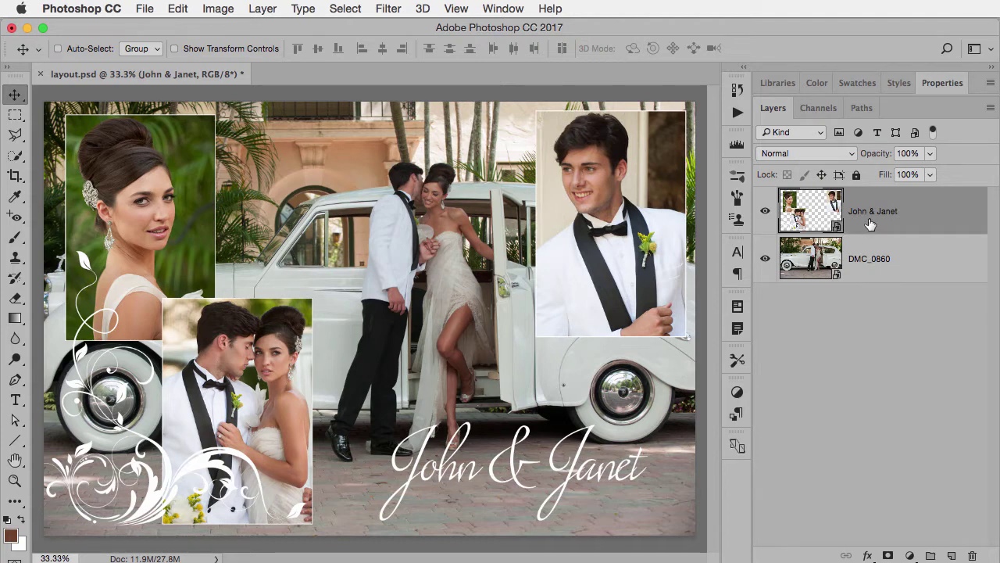
Step: Apply a Gaussian Blur smart filter of about 9.5 pixels to the John & Janet smart object
{"action": "left_click", "coordinate": [397, 9]}
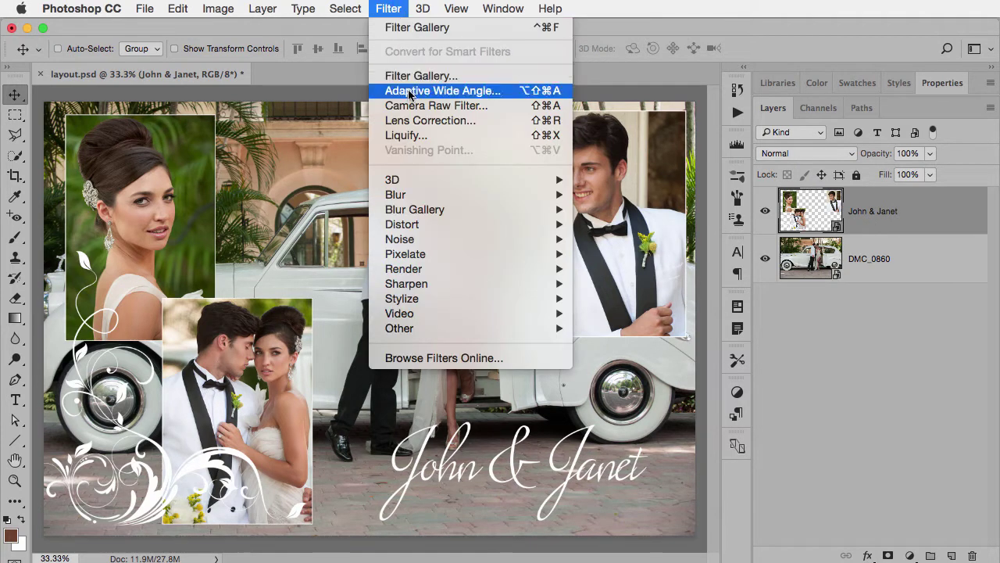
{"action": "mouse_move", "coordinate": [419, 194]}
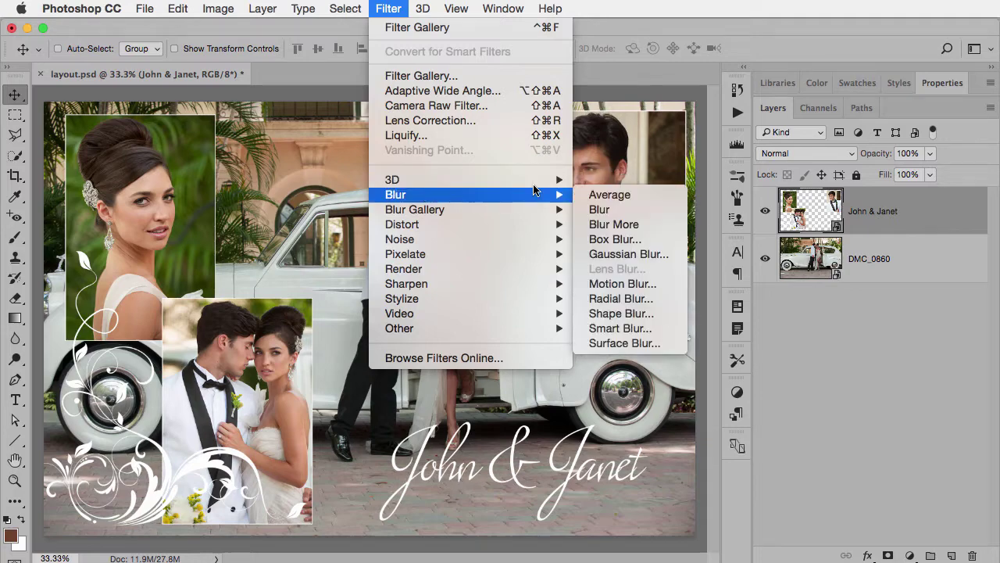
{"action": "left_click", "coordinate": [668, 256]}
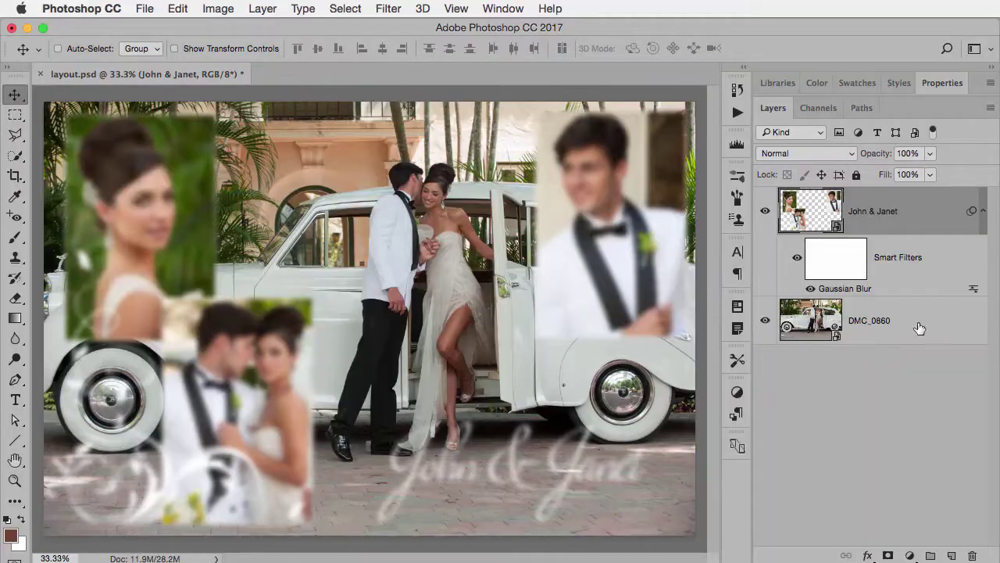
Step: Lower the Gaussian Blur smart filter's blending opacity to 66% and confirm
{"action": "double_click", "coordinate": [972, 289]}
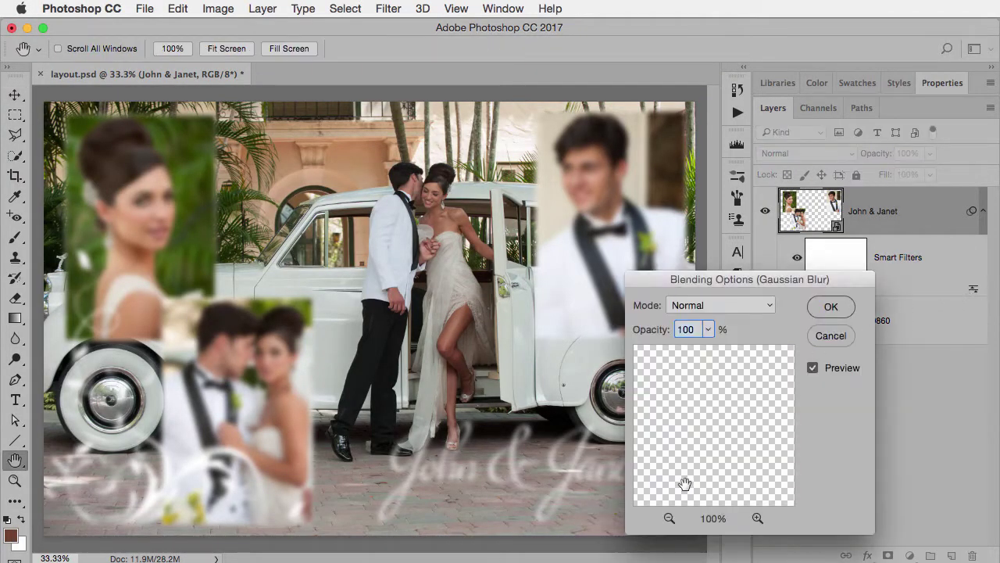
{"action": "left_click_drag", "start_coordinate": [659, 333], "coordinate": [643, 334]}
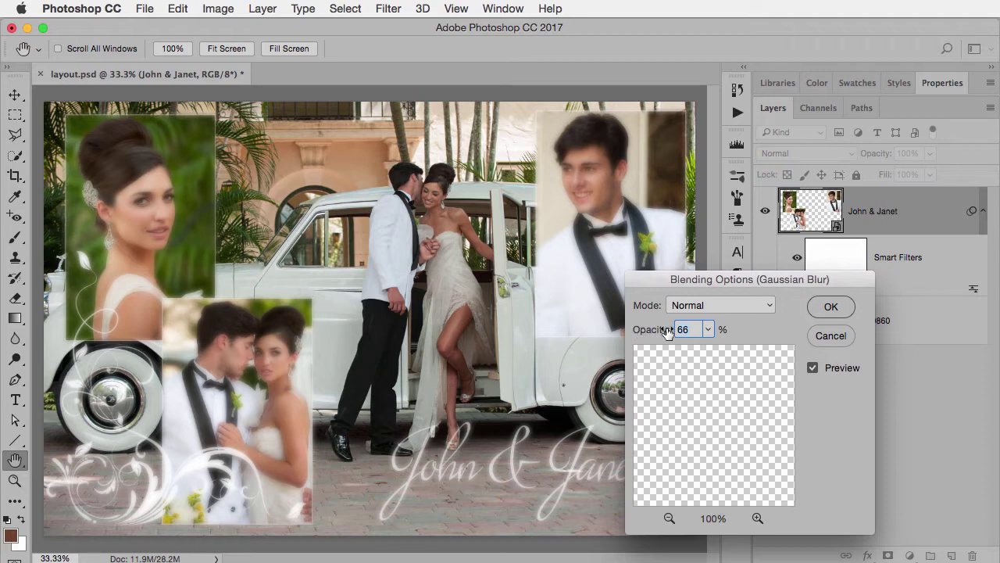
{"action": "left_click", "coordinate": [830, 308]}
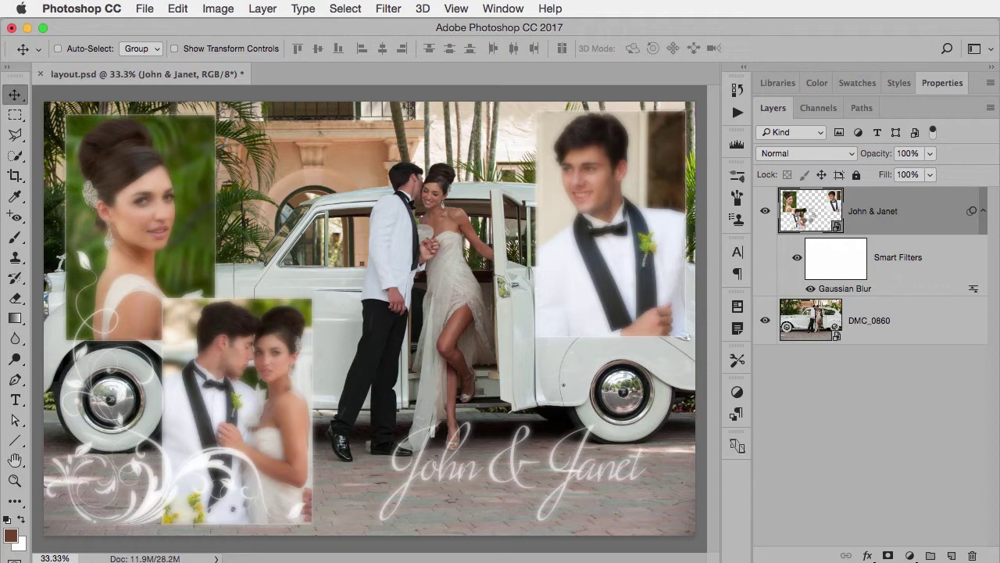
Step: Open the John & Janet smart object contents, hide DMC_1024, and set floral opacity to 87%
{"action": "double_click", "coordinate": [801, 219]}
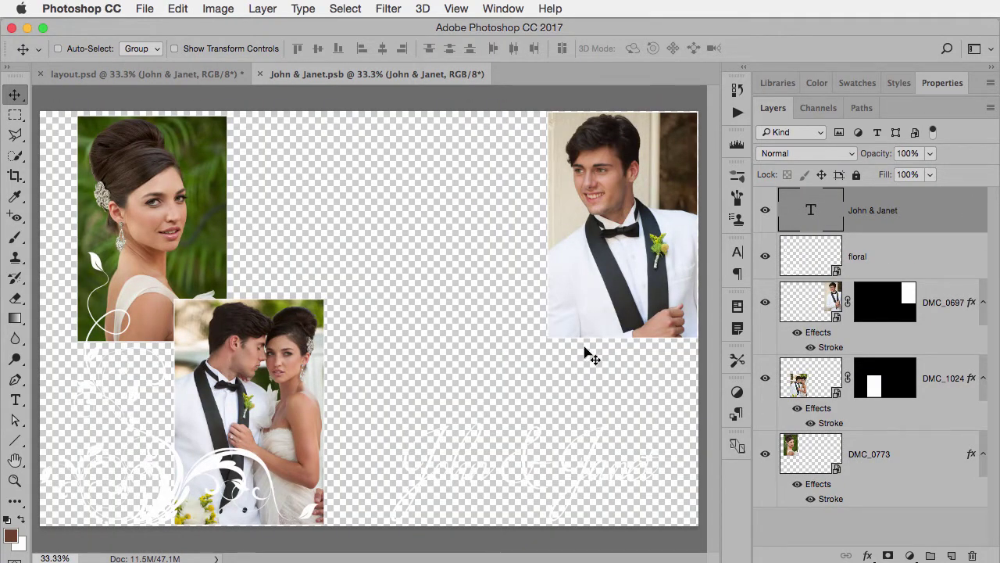
{"action": "left_click", "coordinate": [765, 379]}
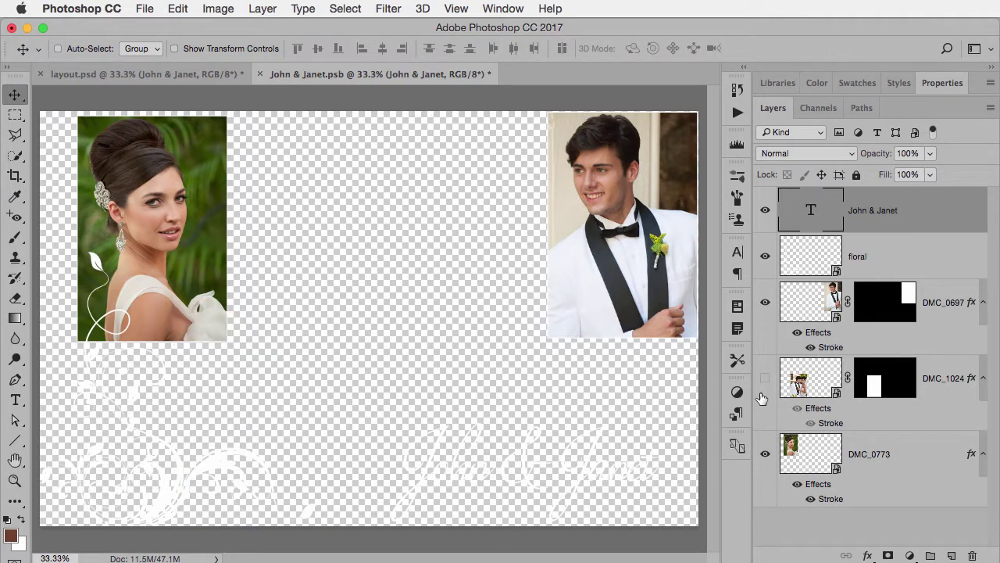
{"action": "left_click", "coordinate": [895, 260]}
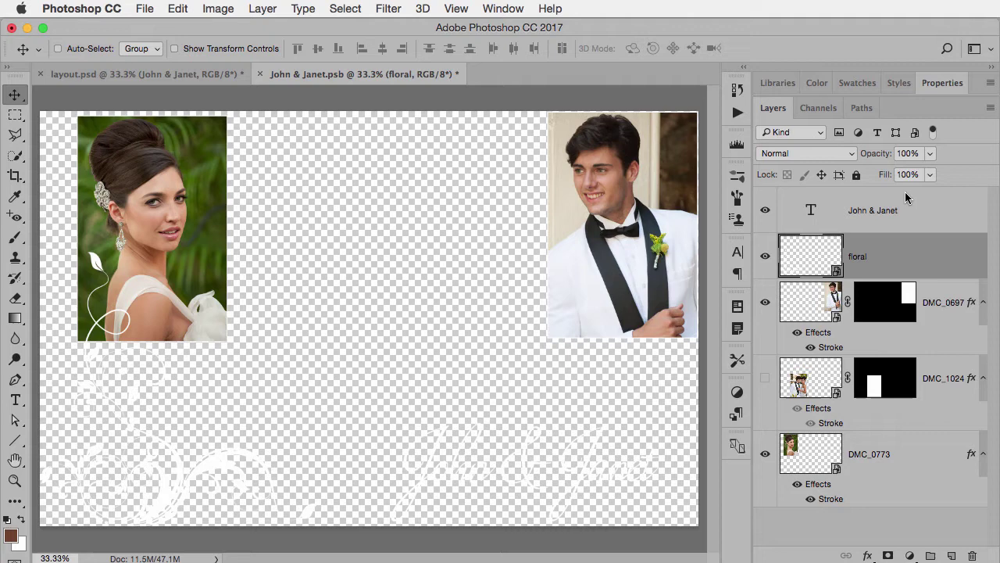
{"action": "left_click_drag", "start_coordinate": [876, 157], "coordinate": [844, 228]}
Step: Move the John & Janet script text up about 40 px and save the .psb
{"action": "left_click", "coordinate": [815, 208]}
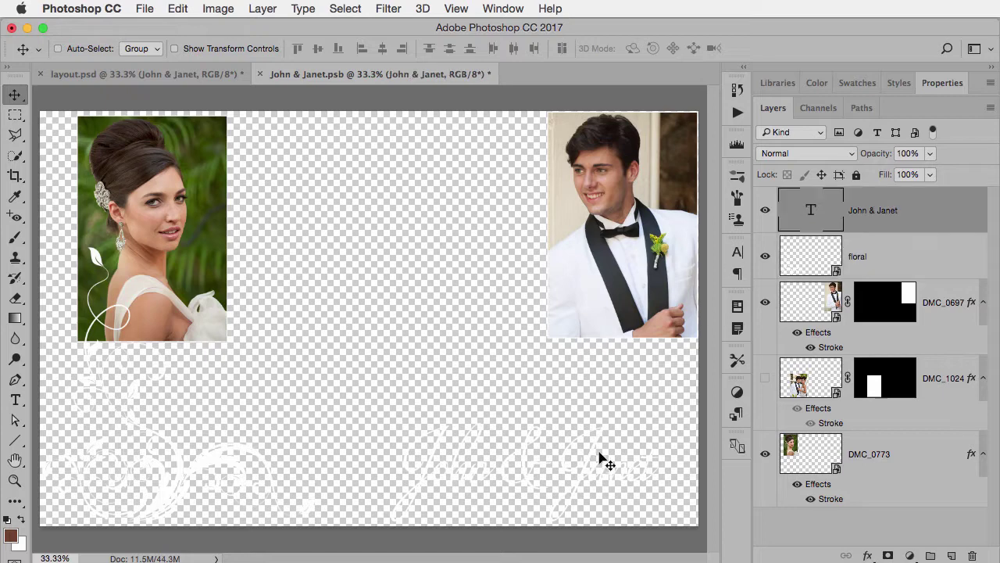
{"action": "left_click_drag", "start_coordinate": [599, 458], "coordinate": [604, 426]}
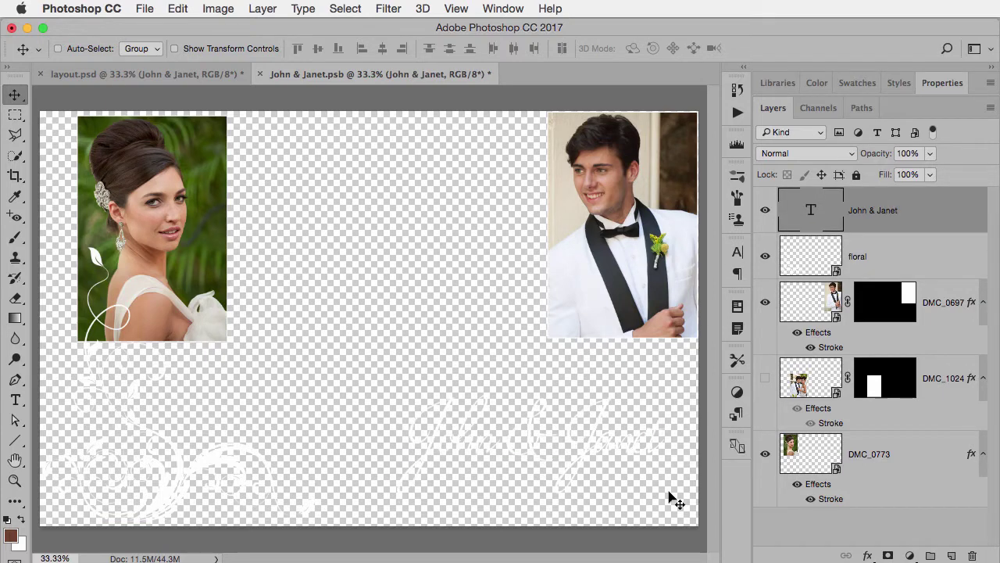
{"action": "key", "text": "super"}
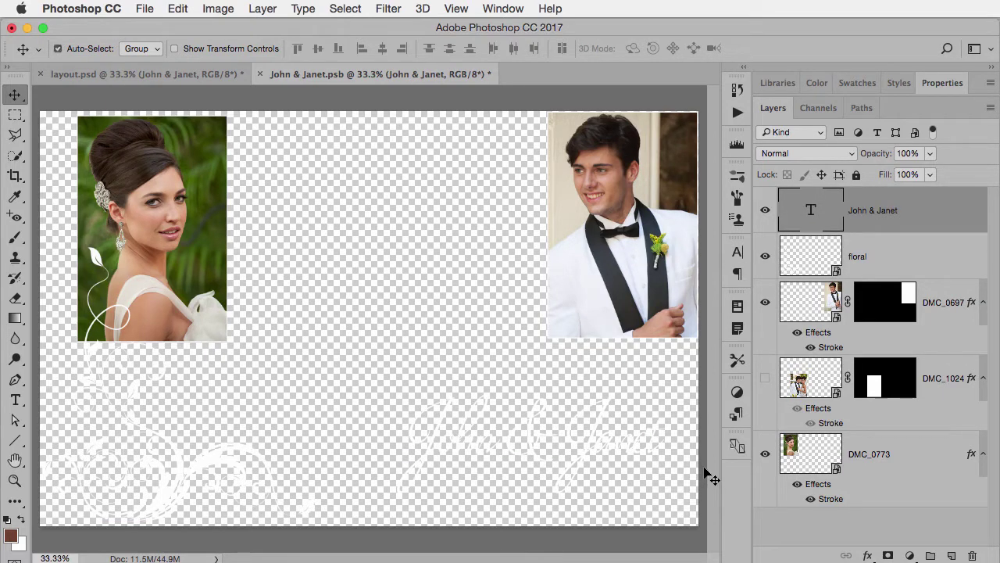
{"action": "key", "text": "super+s"}
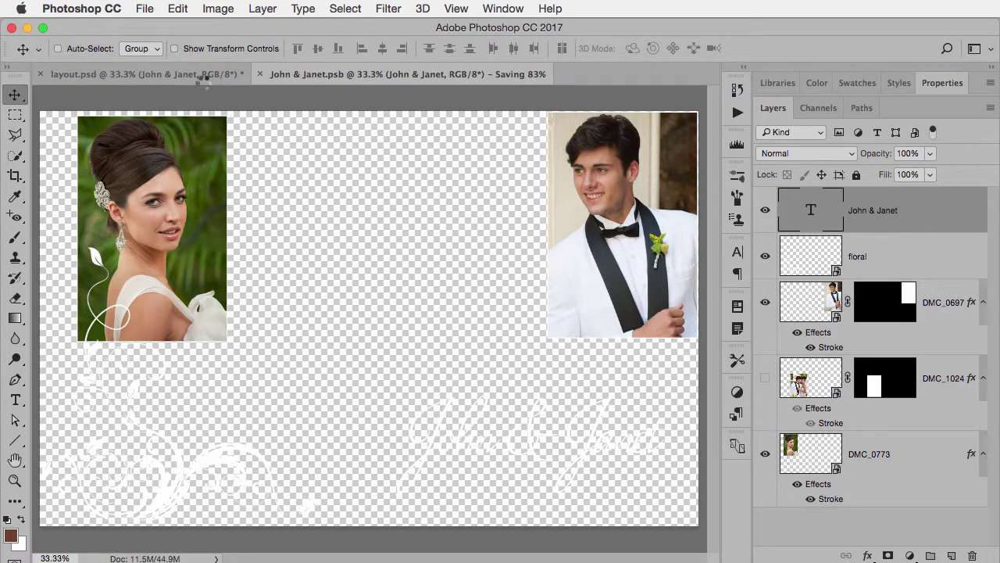
Step: Switch back to the layout.psd document to view the updated blurred collage
{"action": "left_click", "coordinate": [205, 73]}
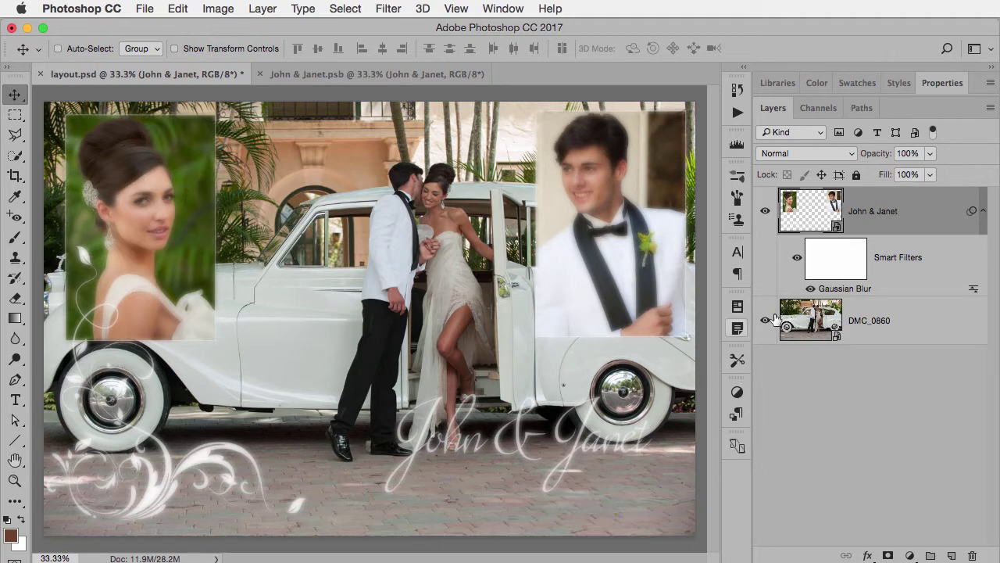
Step: Reopen the smart object contents, show the DMC_1024 couple photo, and fade the floral art further
{"action": "double_click", "coordinate": [811, 207]}
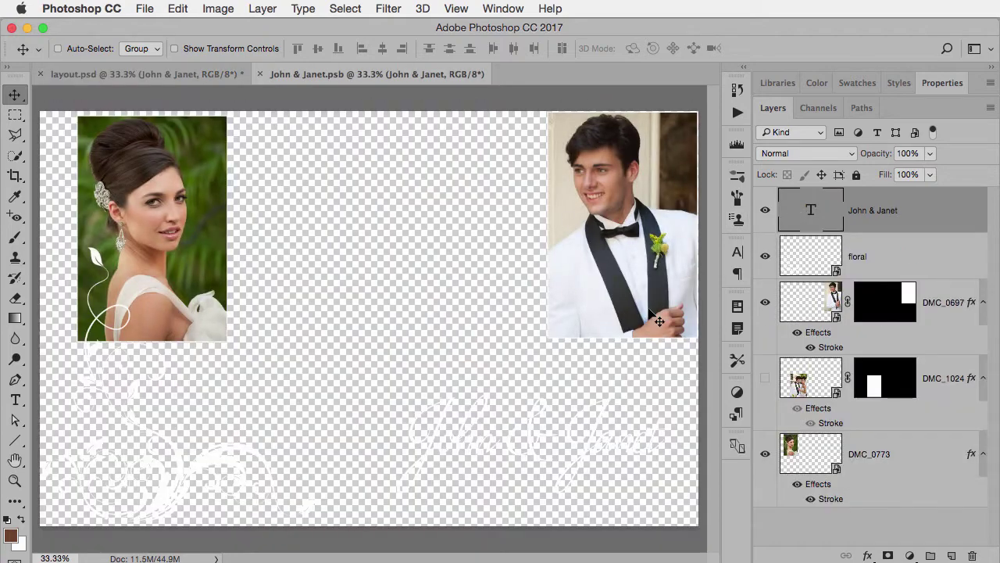
{"action": "left_click", "coordinate": [763, 380]}
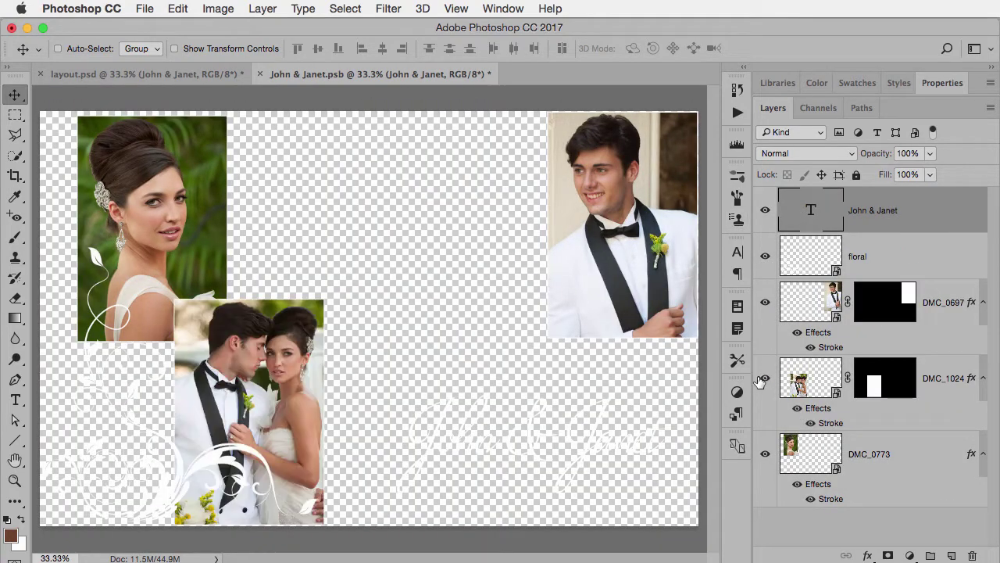
{"action": "left_click", "coordinate": [868, 262]}
{"action": "left_click_drag", "start_coordinate": [874, 153], "coordinate": [854, 160]}
Step: Shift the John & Janet script text down, scale it larger with Cmd+T, and save
{"action": "left_click", "coordinate": [858, 205]}
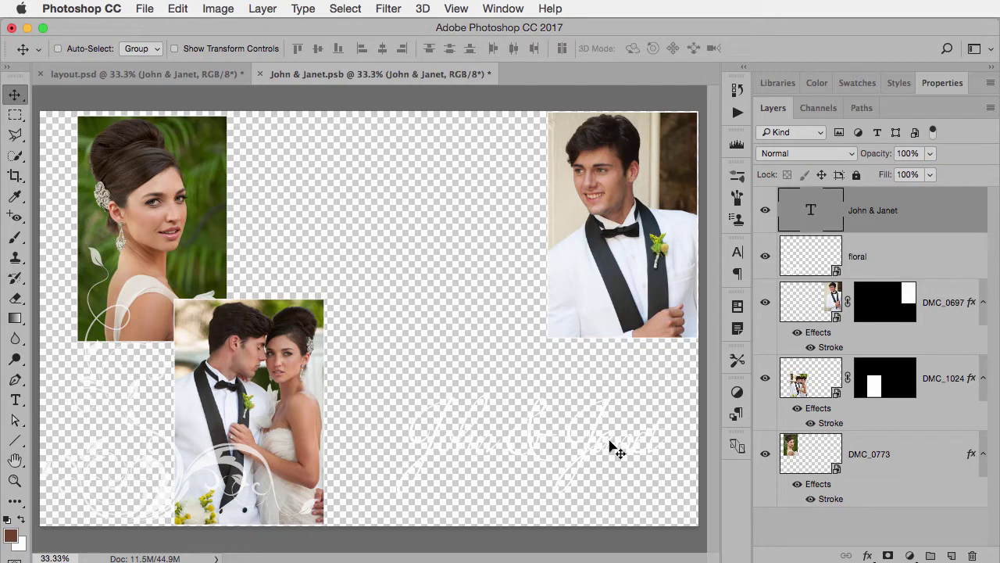
{"action": "left_click_drag", "start_coordinate": [614, 446], "coordinate": [611, 471]}
{"action": "key", "text": "super+t"}
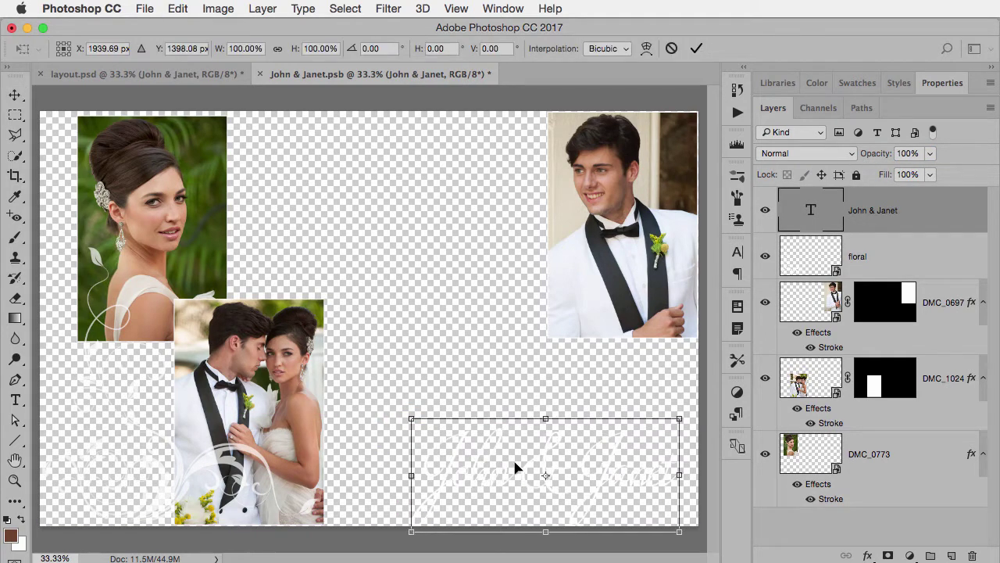
{"action": "left_click_drag", "start_coordinate": [412, 421], "coordinate": [367, 400]}
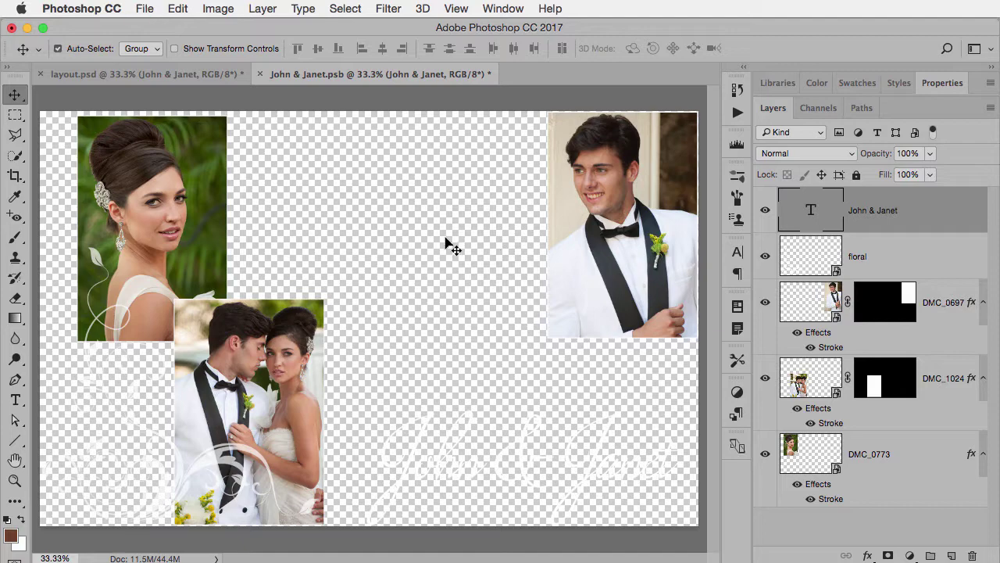
{"action": "key", "text": "super+s"}
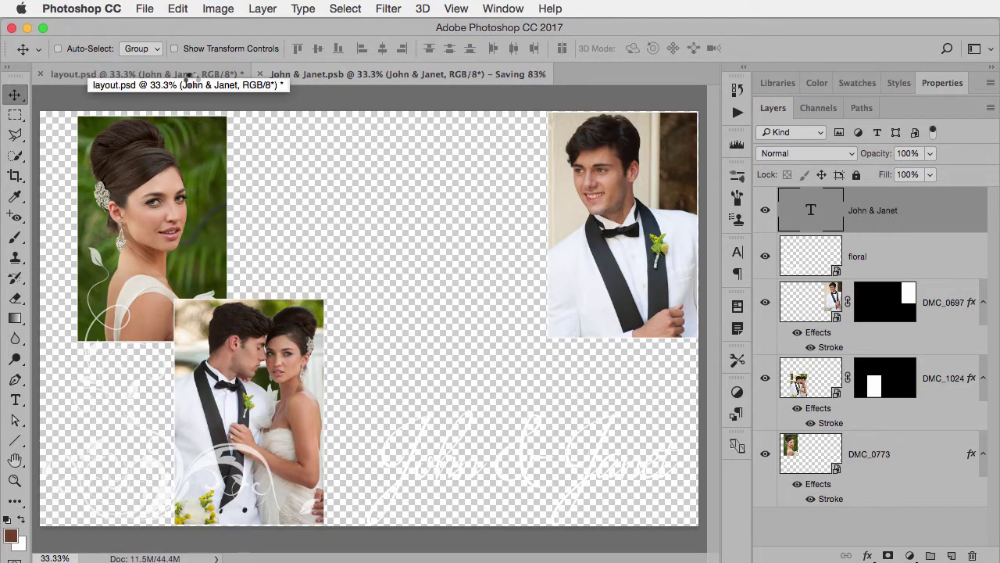
Step: Return to layout.psd and hide the Gaussian Blur smart filter on the John & Janet smart object
{"action": "left_click", "coordinate": [202, 74]}
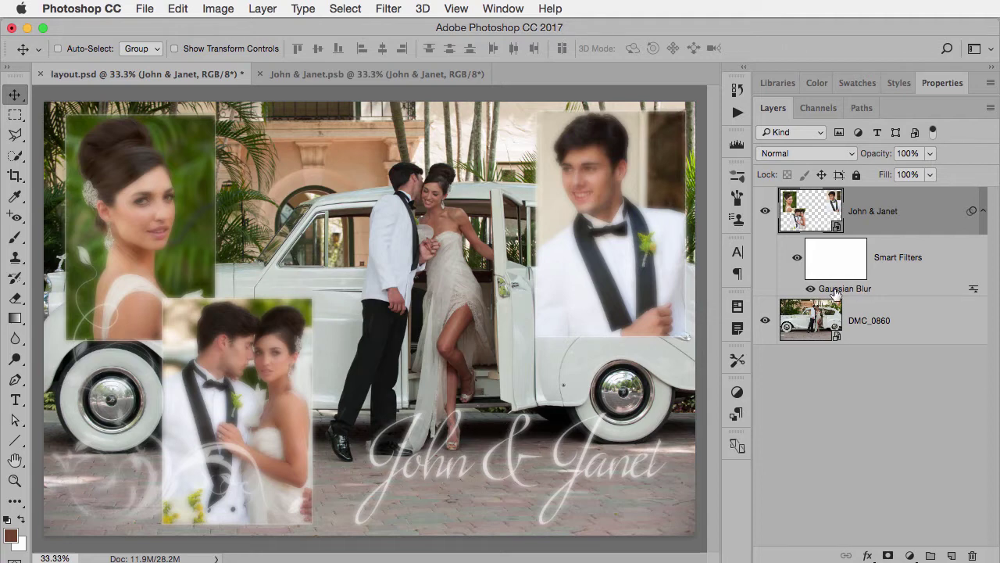
{"action": "left_click", "coordinate": [810, 289]}
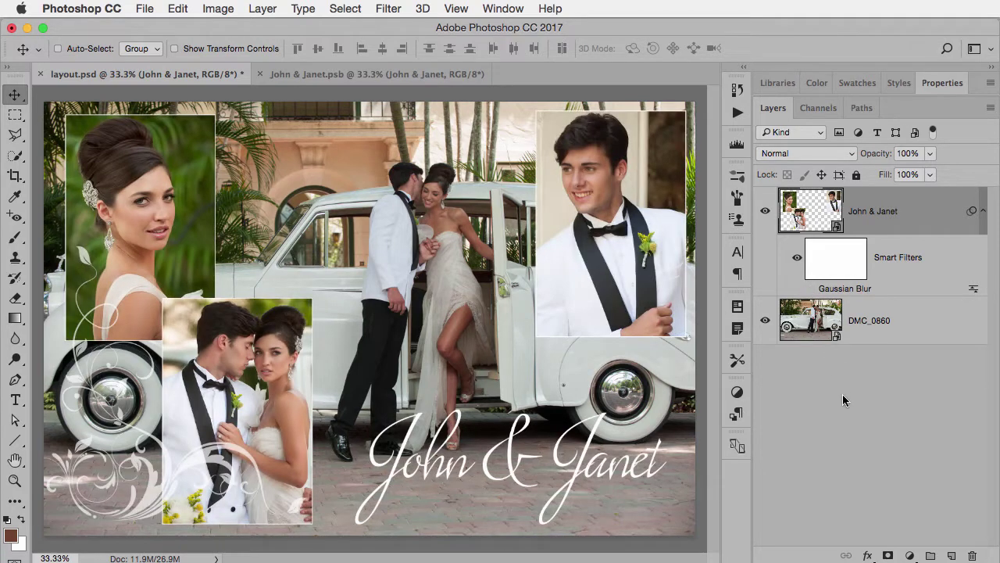